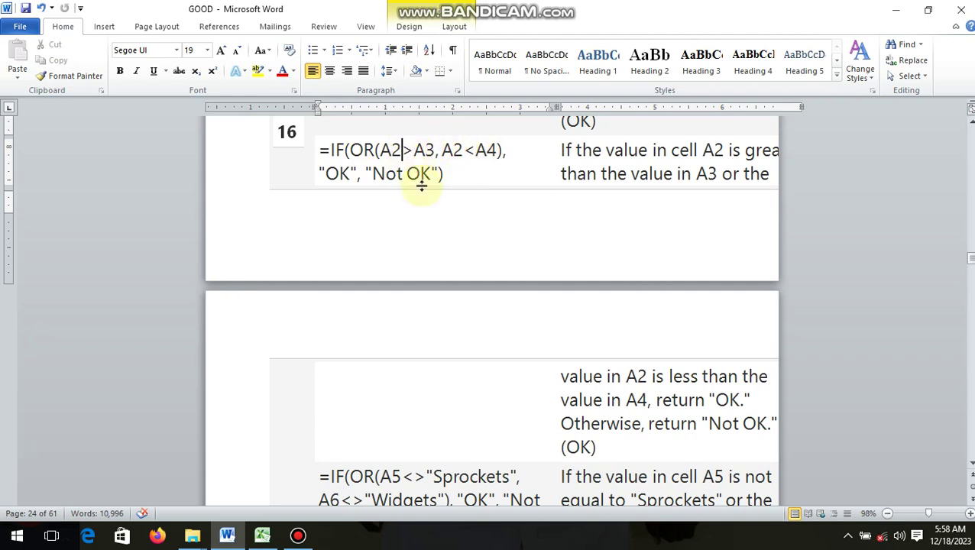
- Switch to the Excel workbook and begin an IF(OR( formula in K2 with the first condition G2<N2
left_click(387, 438)
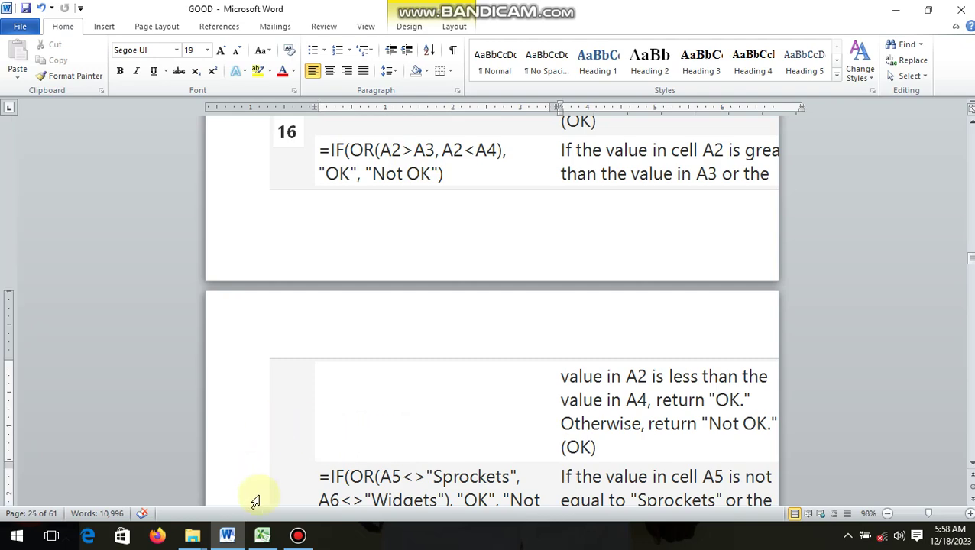
left_click(269, 539)
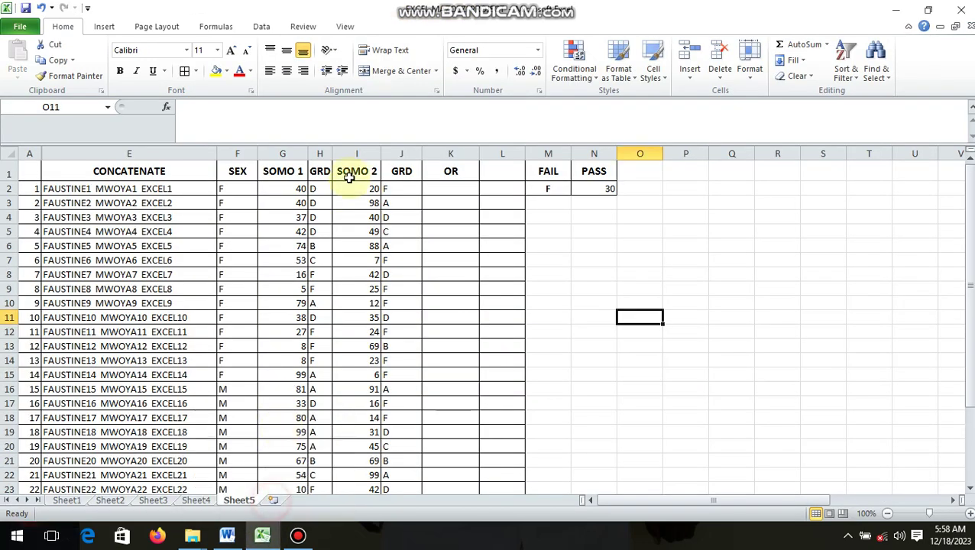
left_click(439, 188)
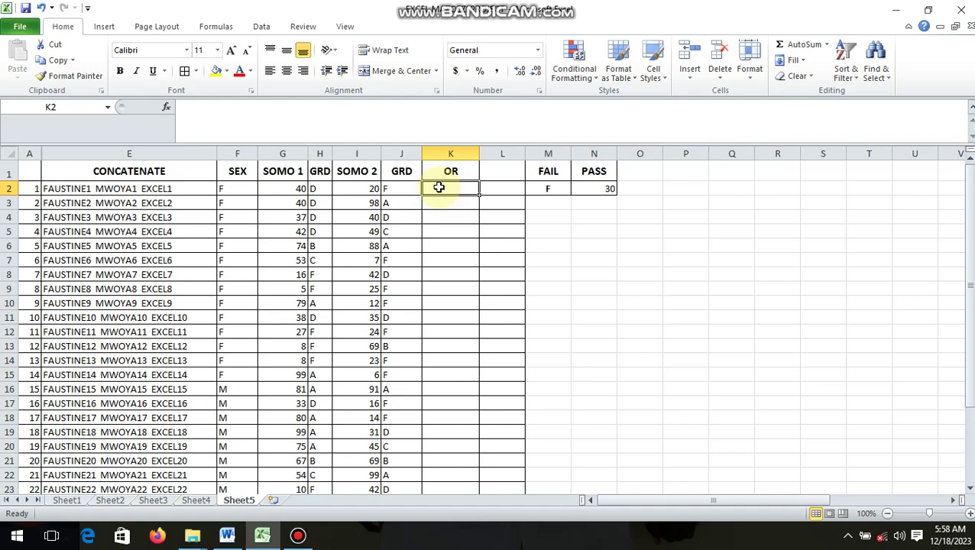
type("=IF")
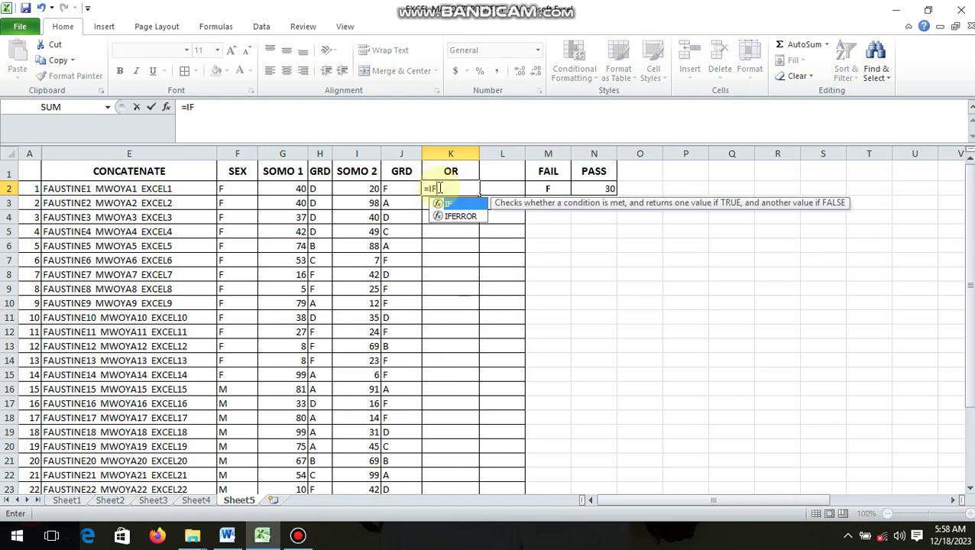
type("(O")
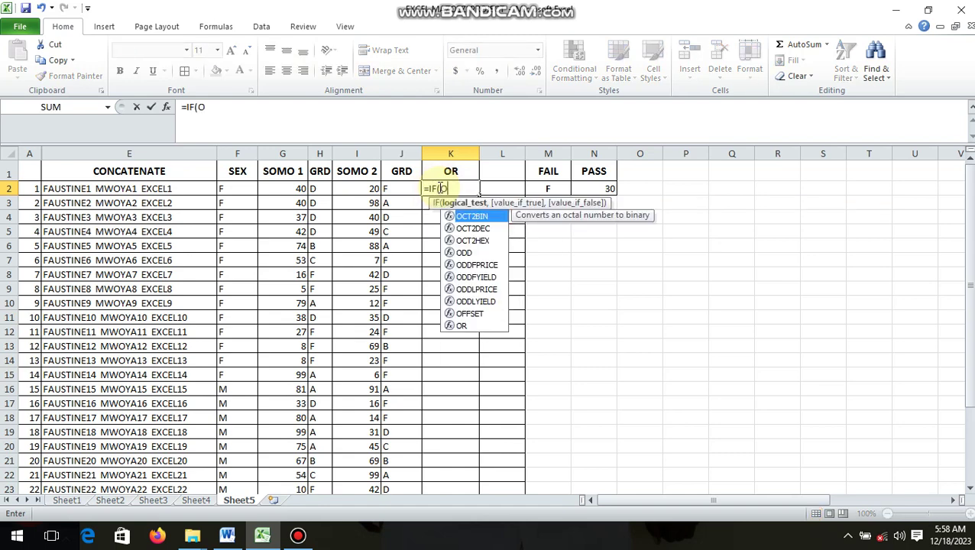
type("R")
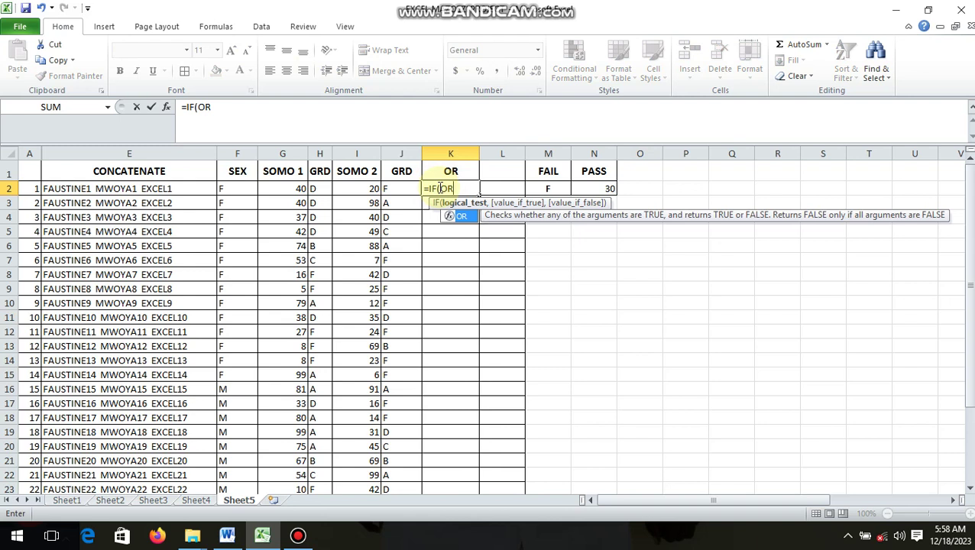
type("(")
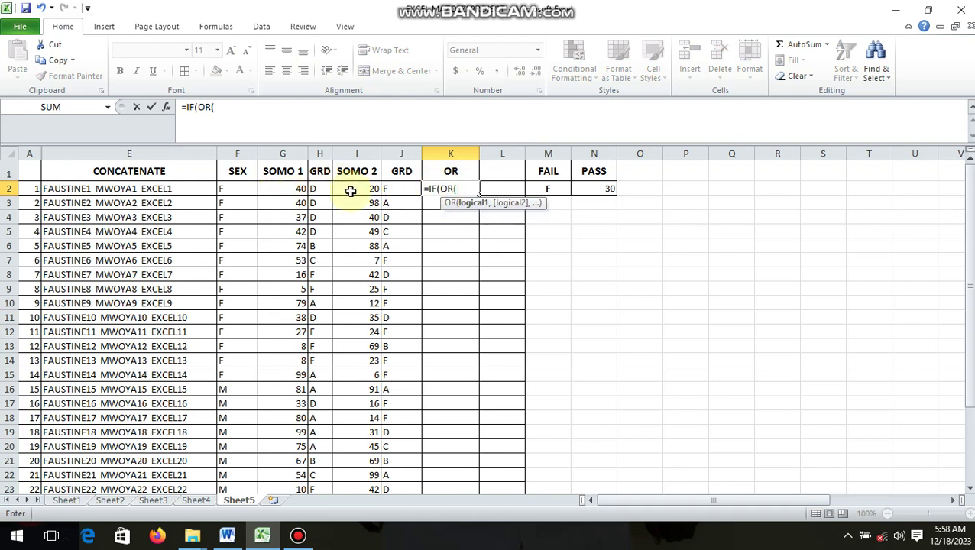
left_click(296, 189)
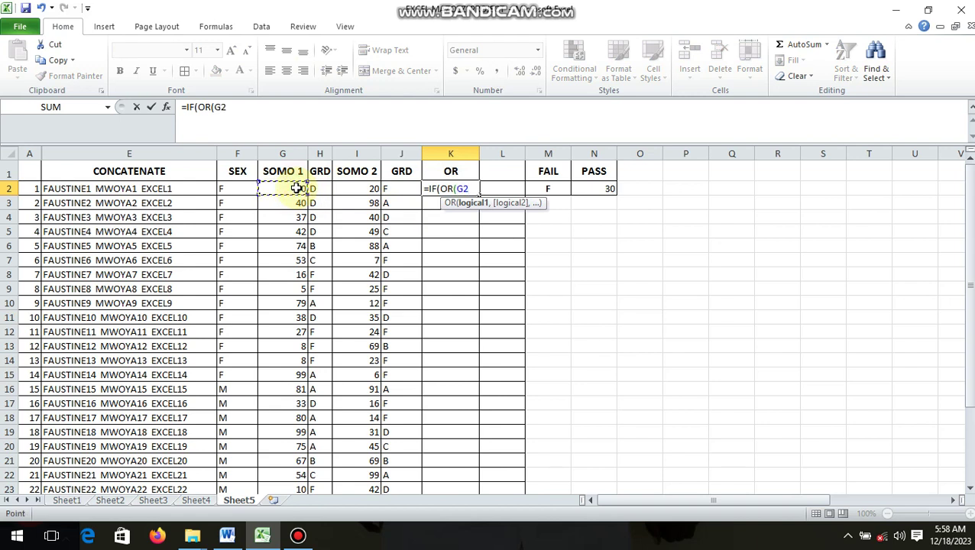
type("<")
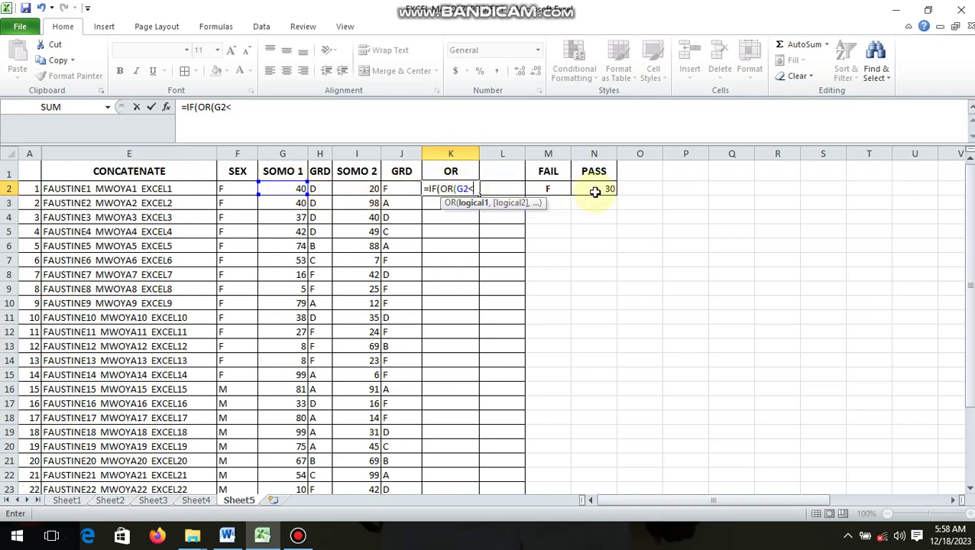
left_click(594, 190)
type(",")
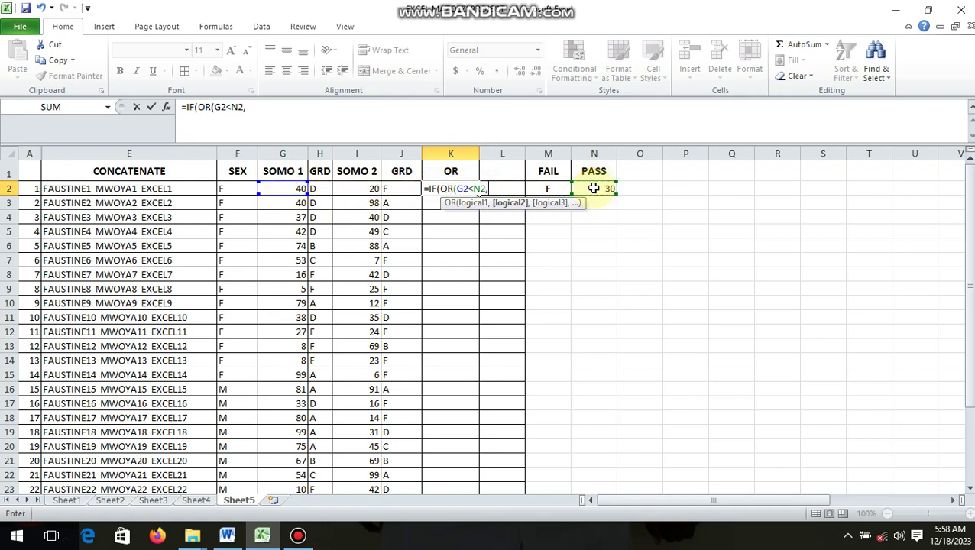
- Add I2<N2 as the second OR condition in K2, with M1 as the true result and N1 as the false result
left_click(361, 191)
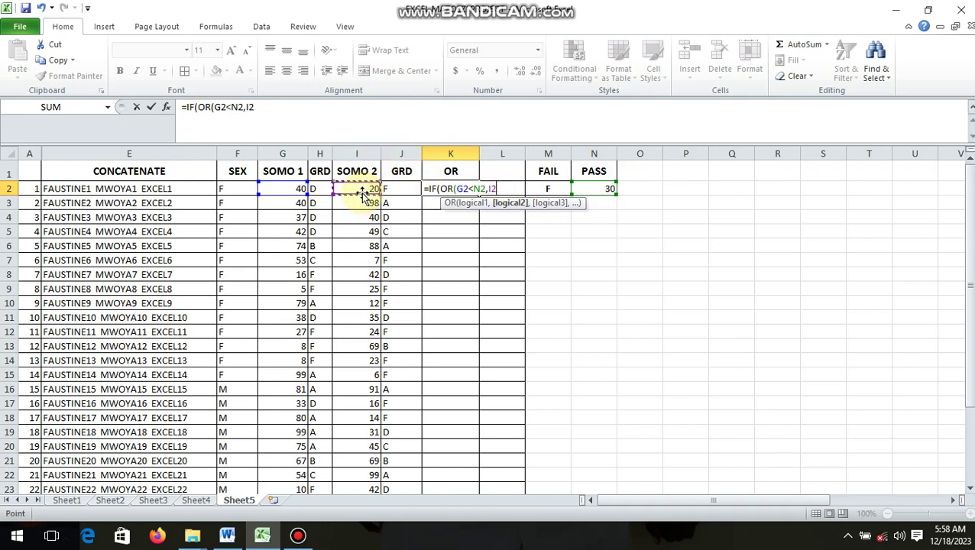
type("<")
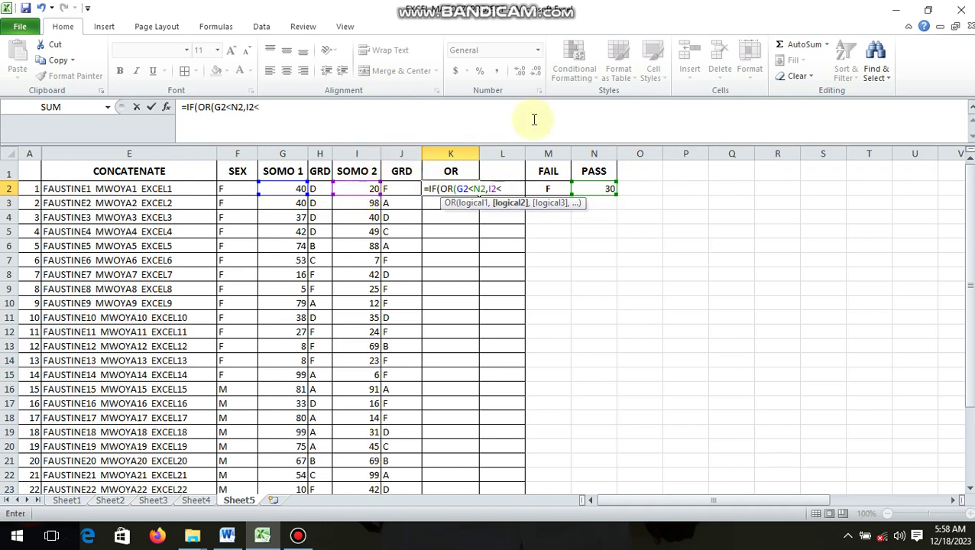
left_click(587, 189)
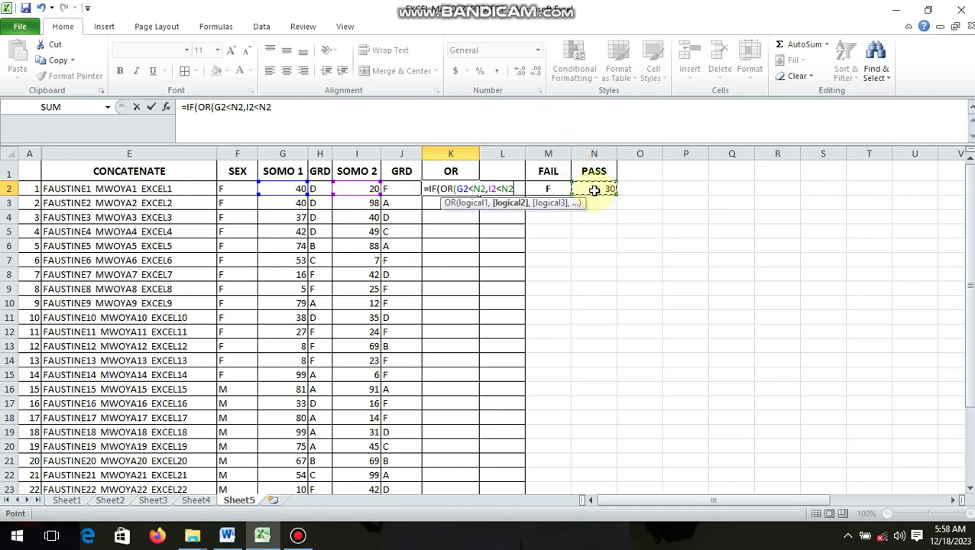
type("(")
key("BackSpace")
type("),")
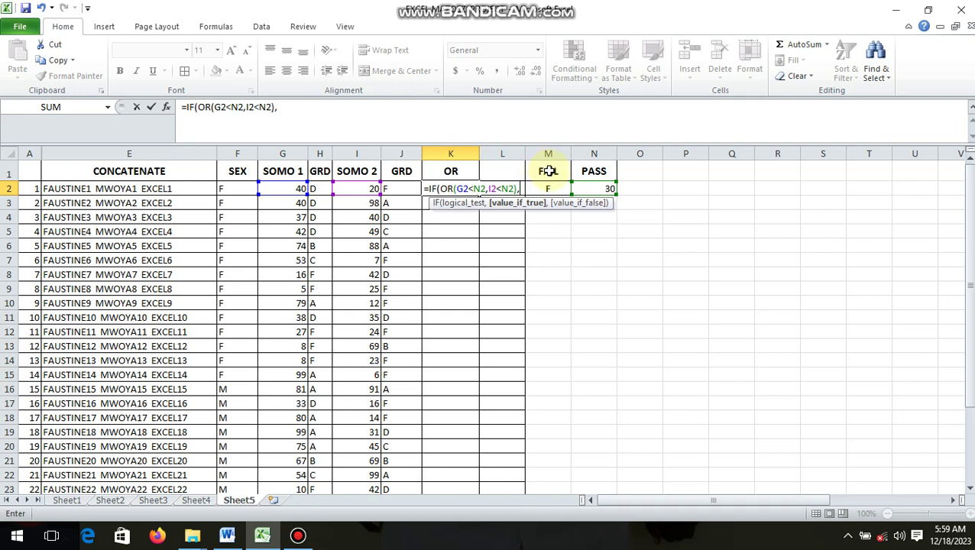
left_click(548, 173)
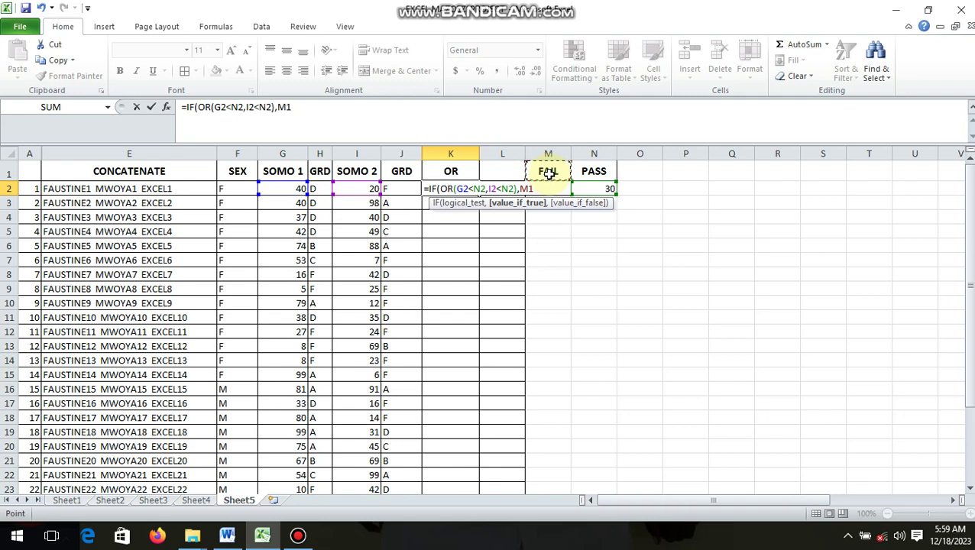
type(",")
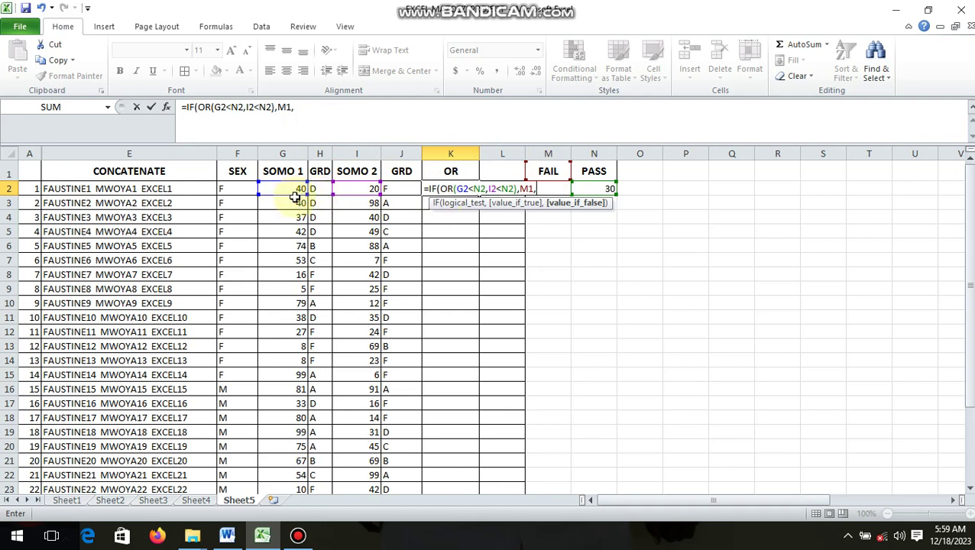
left_click(598, 178)
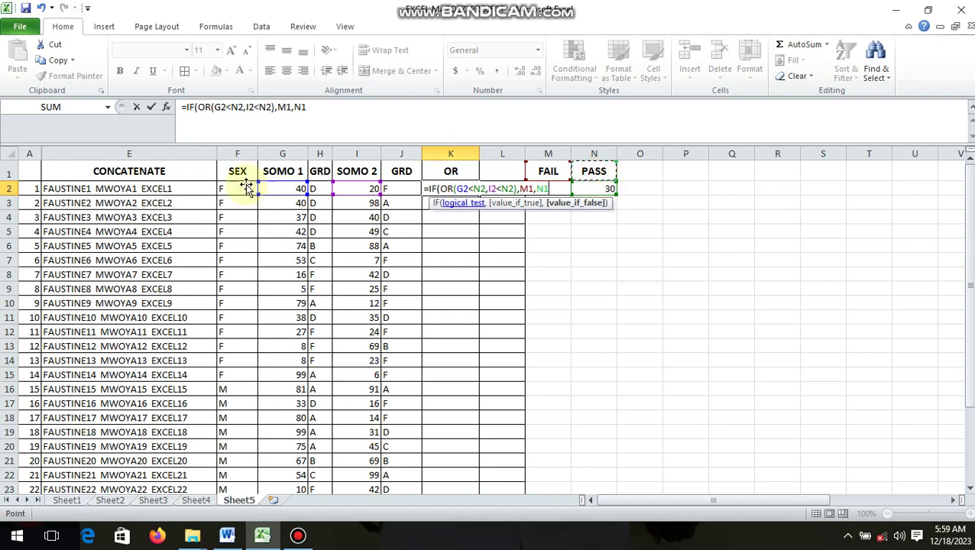
- Lock the row references in the K2 formula as N$2, N$2, M$1 and N$1, and enter the formula
left_click(287, 107)
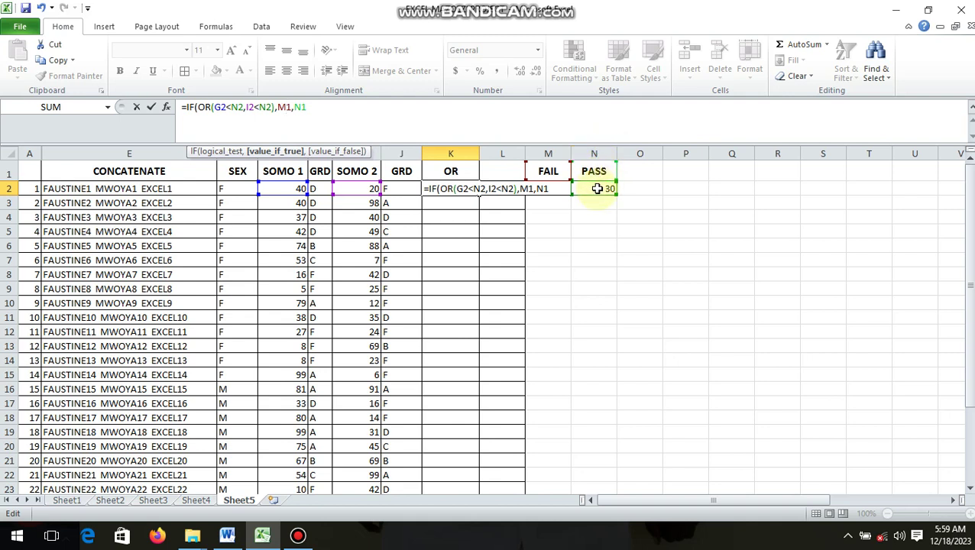
left_click(266, 107)
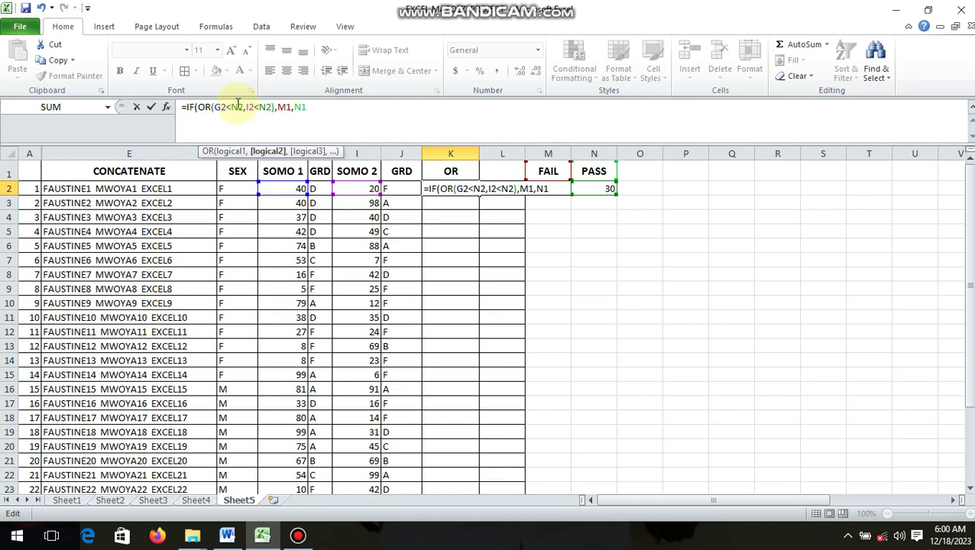
left_click(240, 107)
type("$")
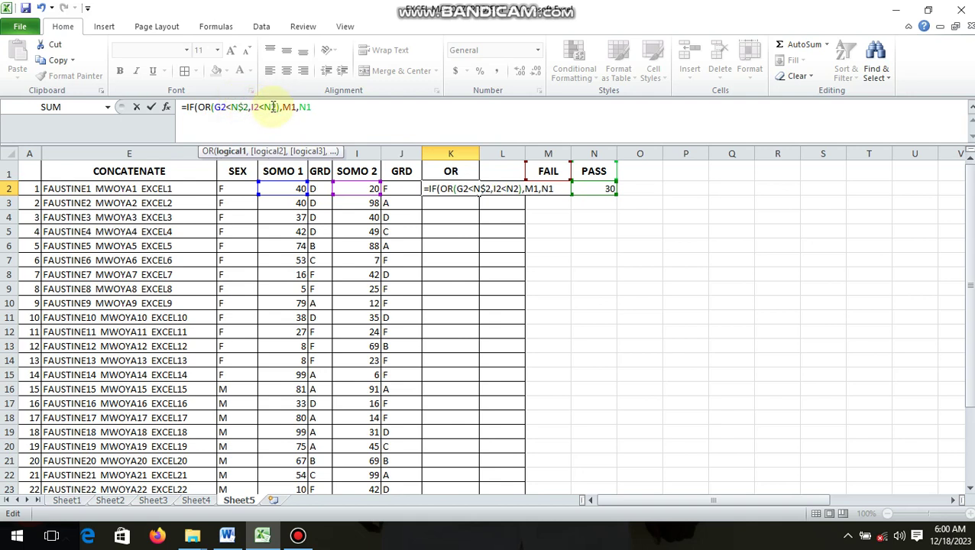
left_click(276, 107)
type("$")
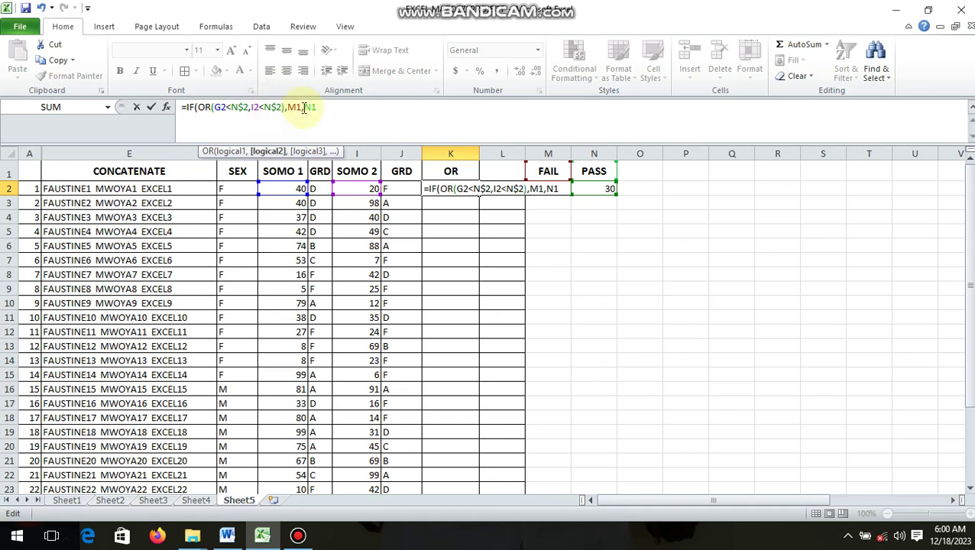
left_click(296, 107)
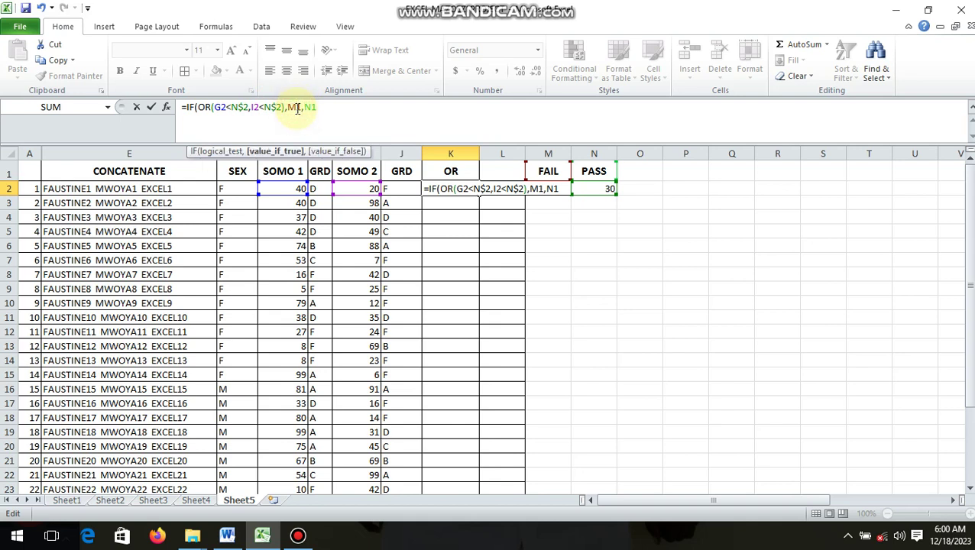
type("$")
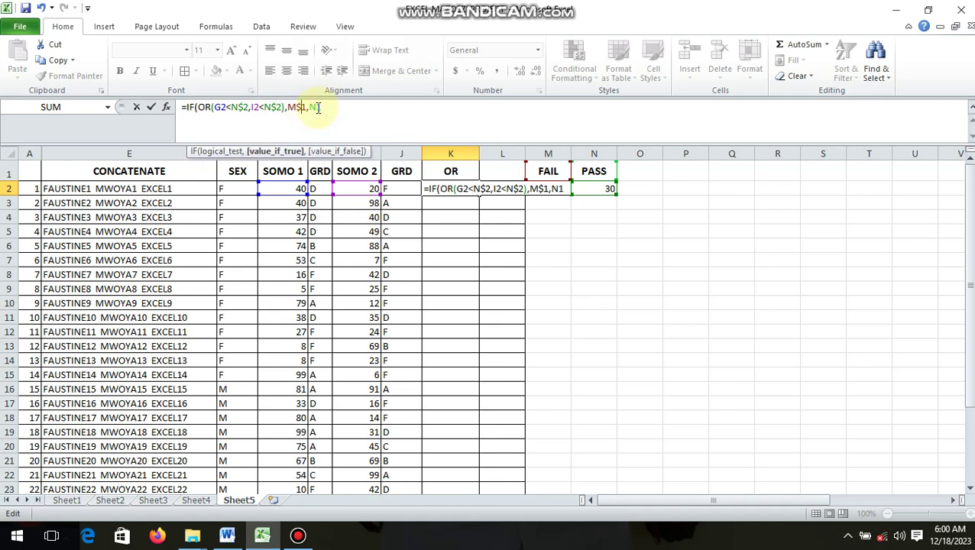
left_click(315, 108)
type("$")
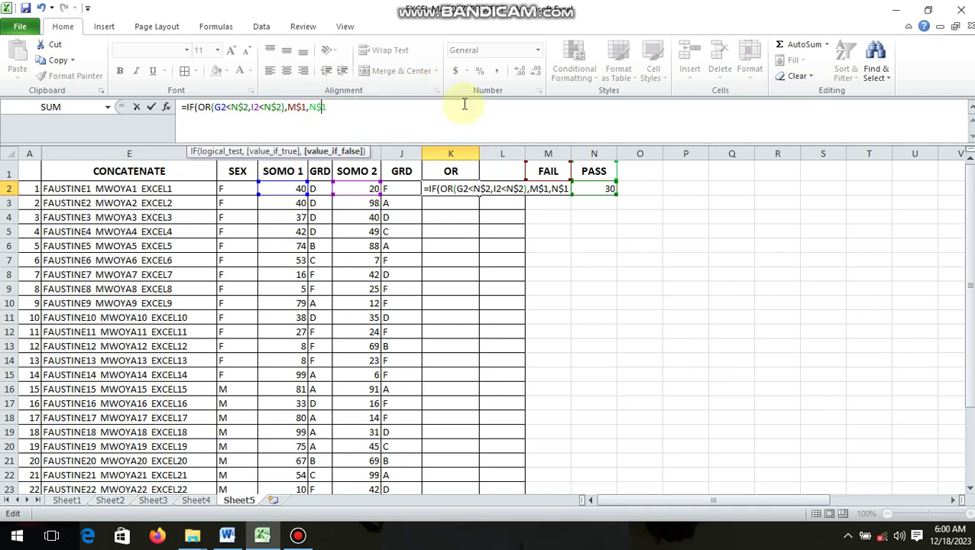
key("Return")
key("Return")
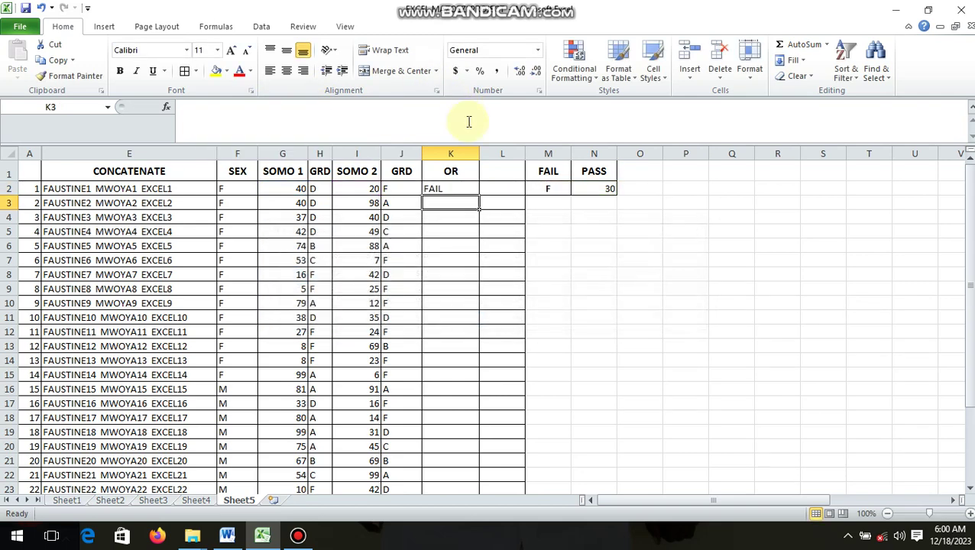
- Fill the K2 formula down the OR column to K30
left_click(466, 188)
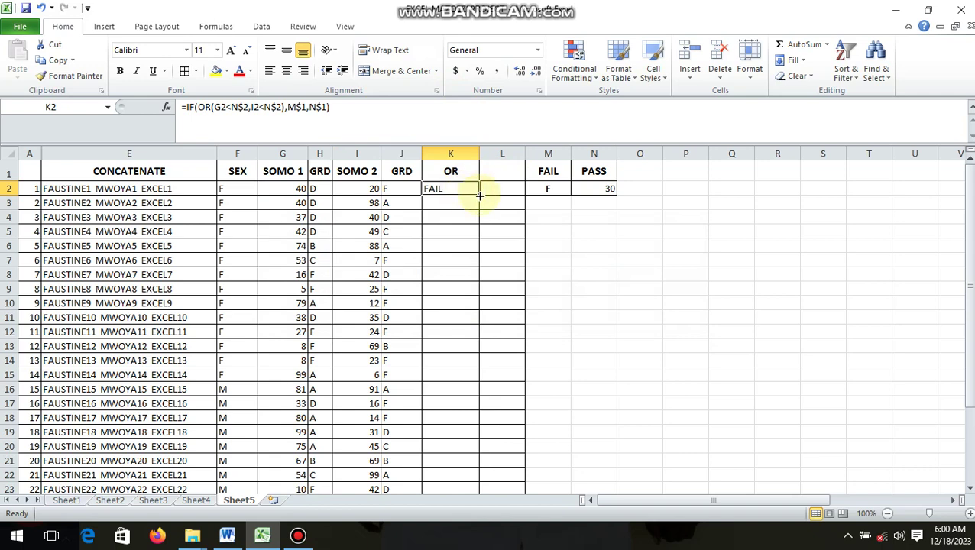
left_click_drag(479, 196, 447, 473)
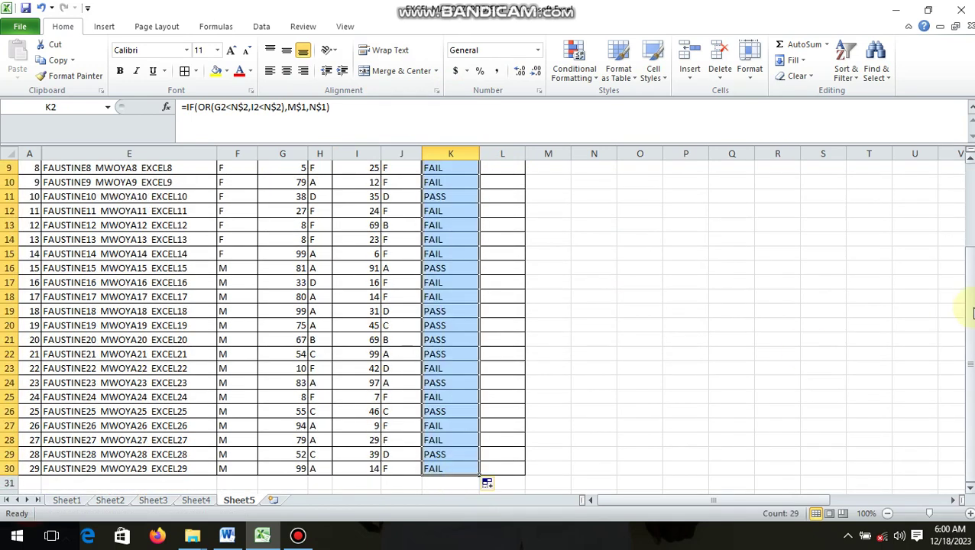
left_click_drag(971, 321, 951, 184)
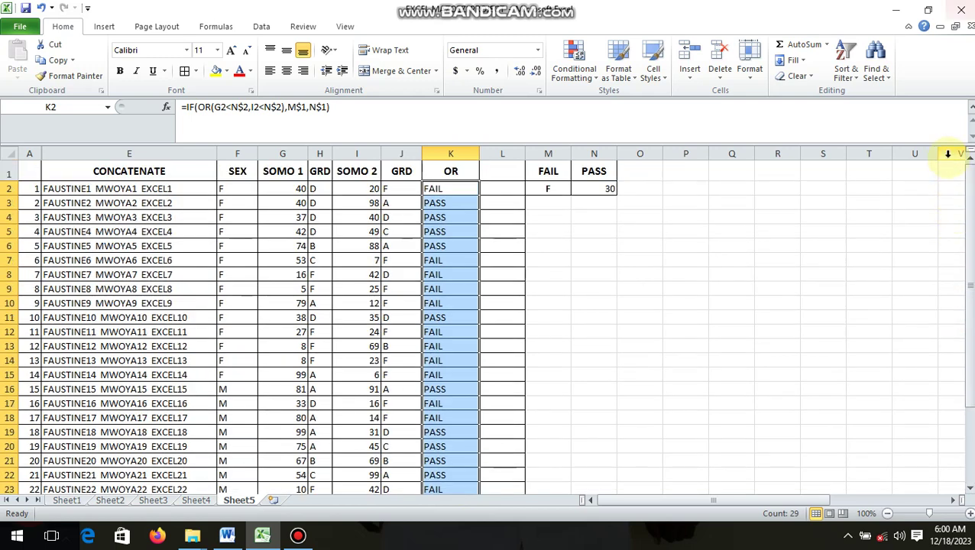
- Compare the OR results in rows 2, 13 and 14 with their SOMO 1 and SOMO 2 marks and grades
left_click(294, 188)
left_click_drag(441, 191, 404, 188)
left_click(404, 189)
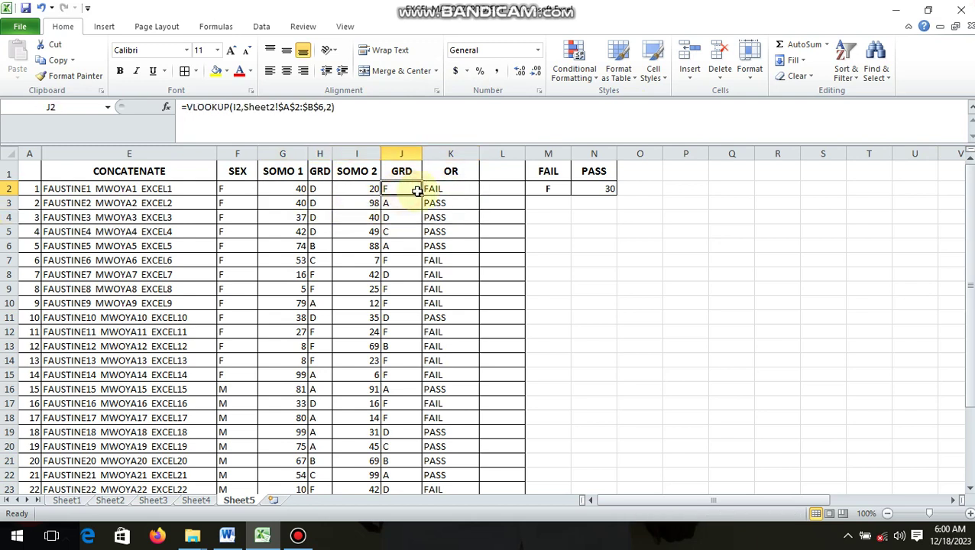
left_click(370, 189)
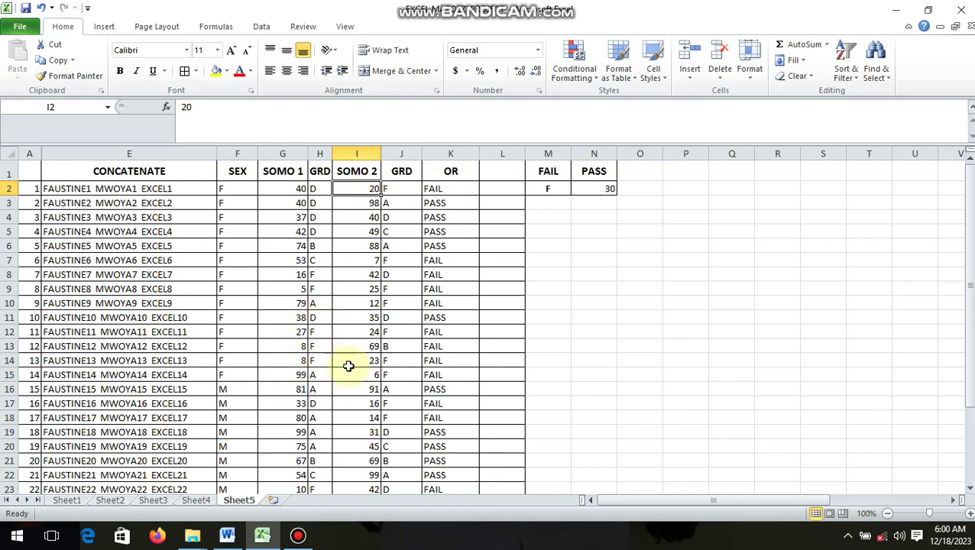
left_click(297, 362)
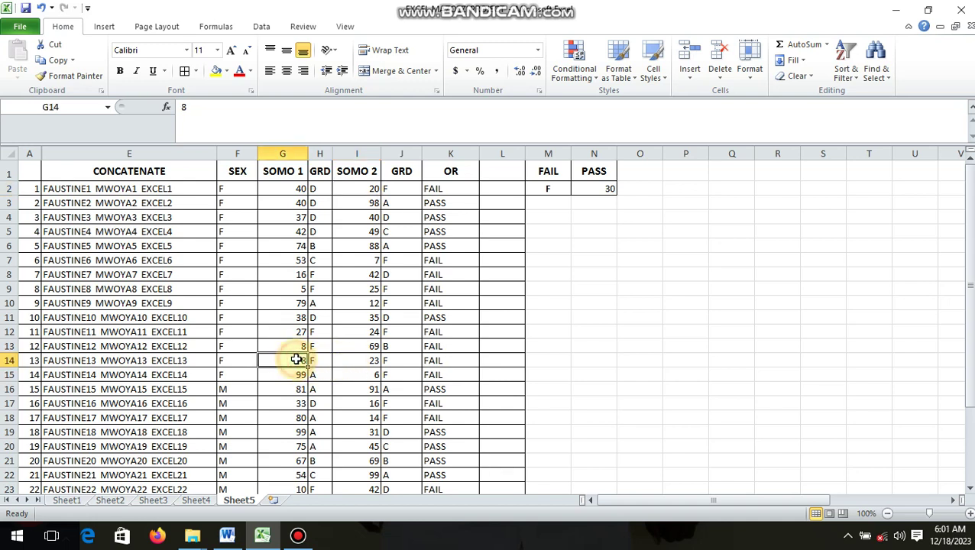
left_click_drag(296, 360, 437, 368)
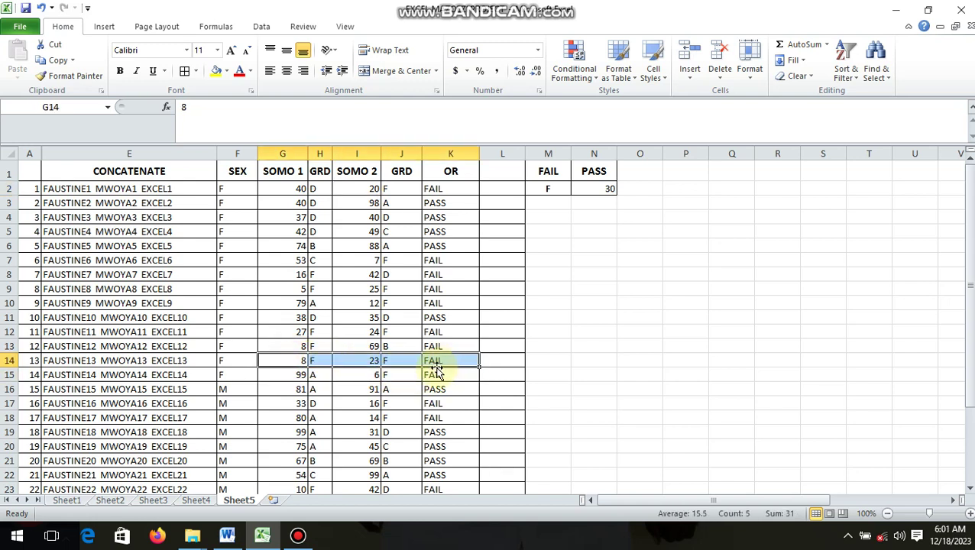
left_click(313, 345)
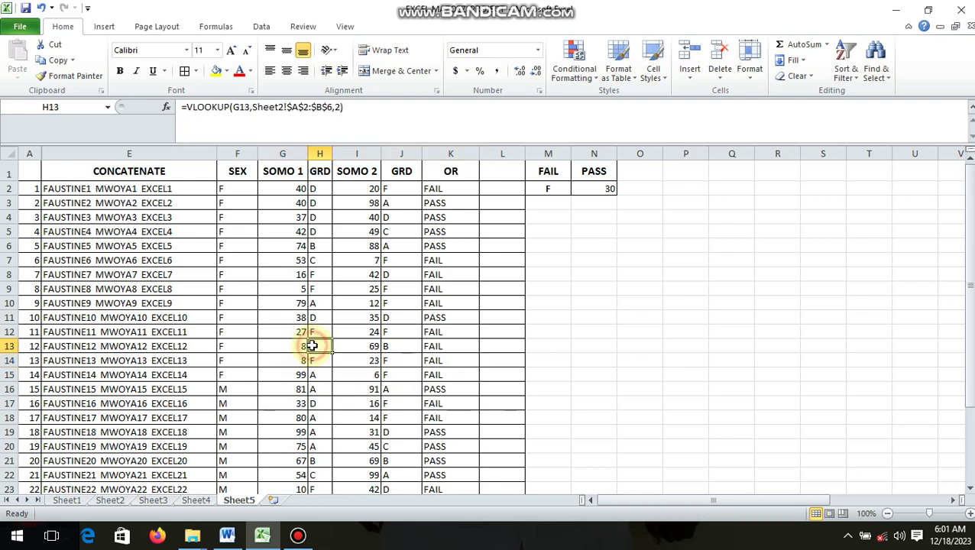
left_click(431, 345)
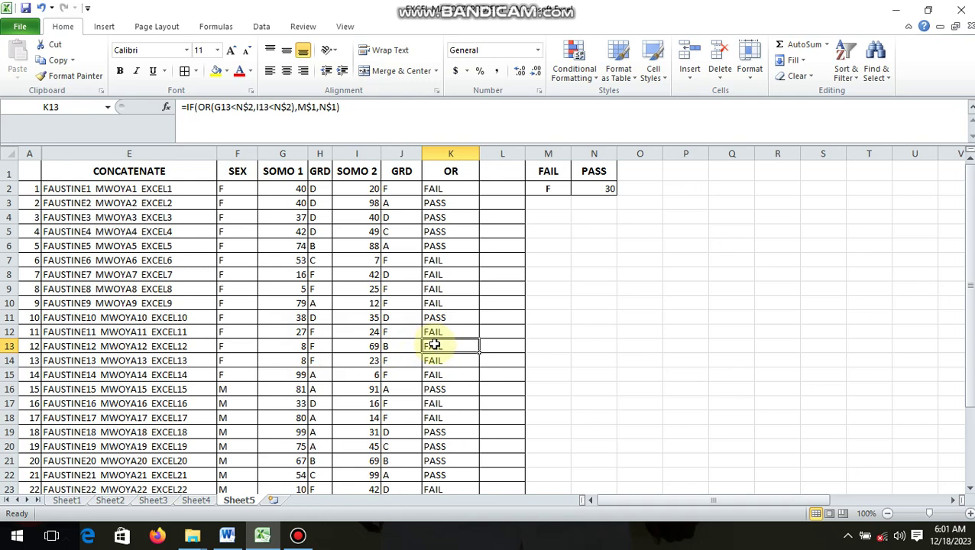
left_click(547, 171)
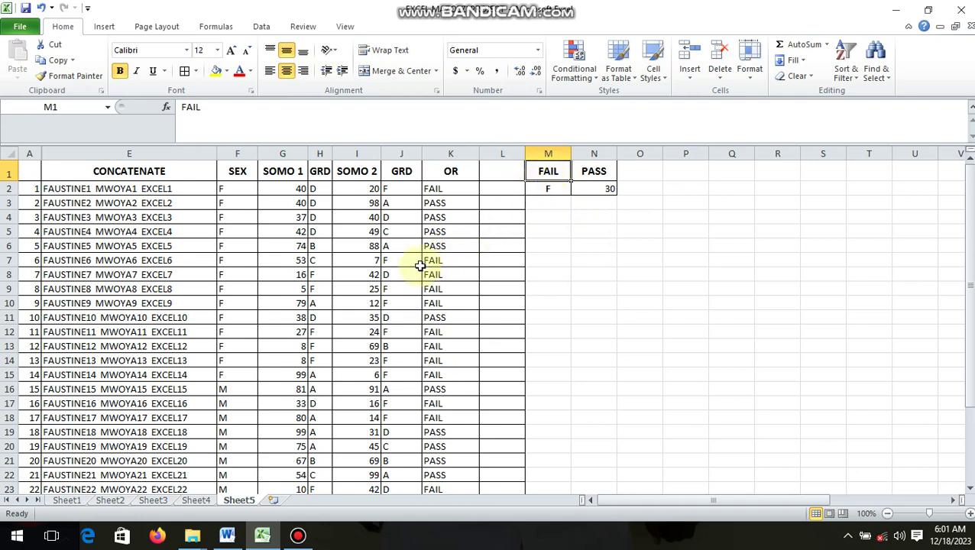
left_click(558, 261)
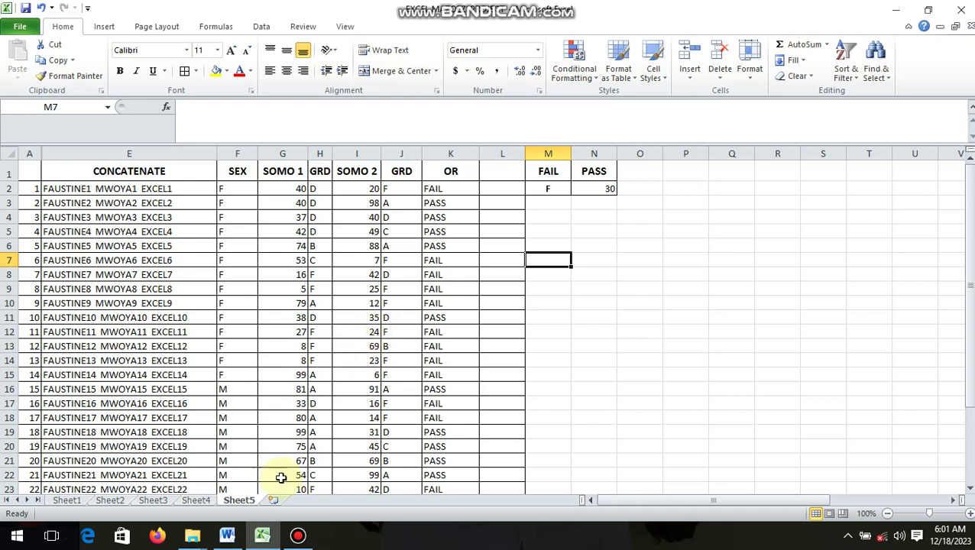
mouse_move(297, 537)
left_click(336, 514)
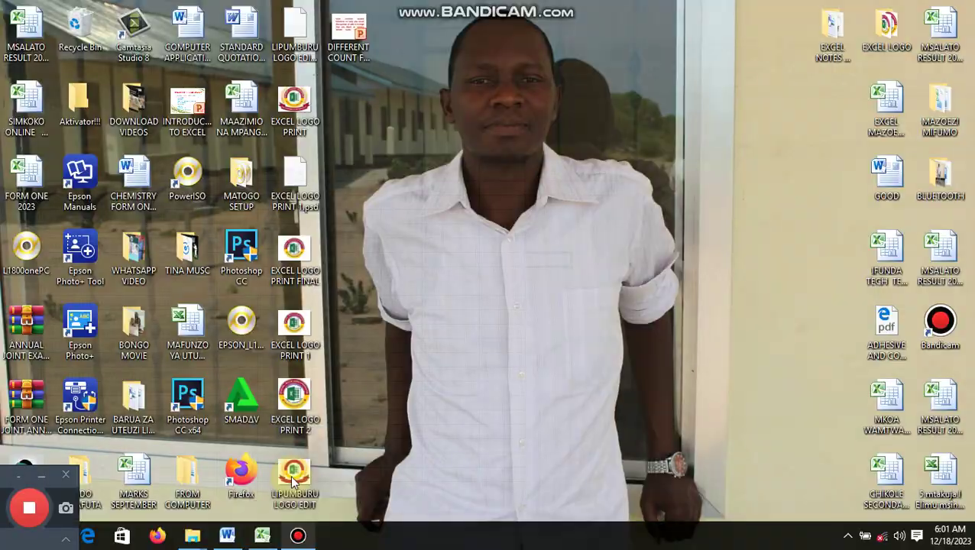